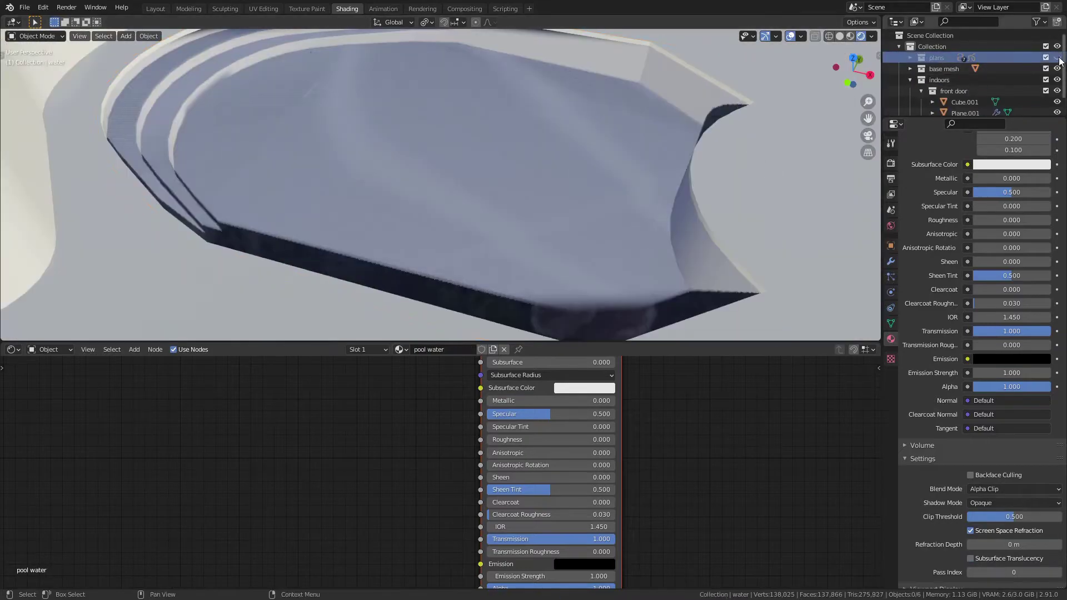
Edit the Specular value of the pool water material
double_click(571, 412)
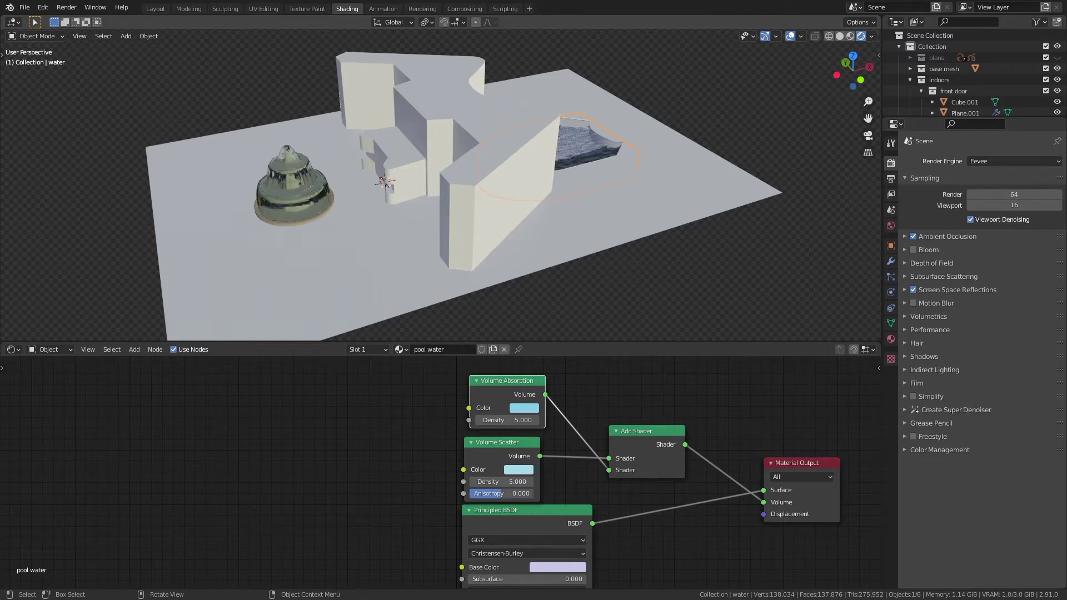
Select the ground plane and give it a Cube Projection UV unwrap
middle_click_drag(422, 250, 433, 334)
left_click(433, 334)
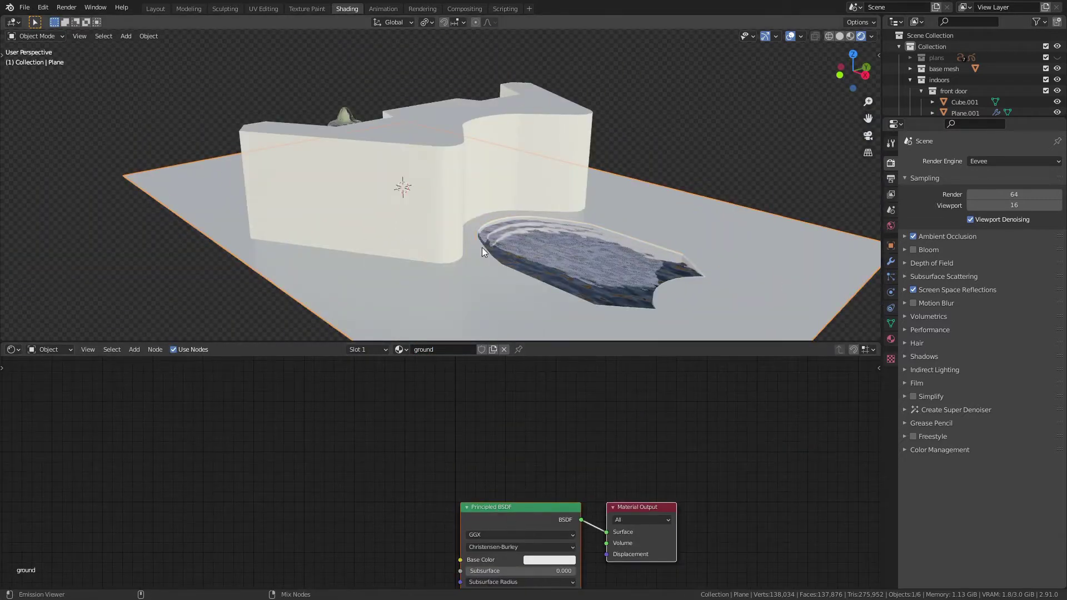
right_click(595, 200)
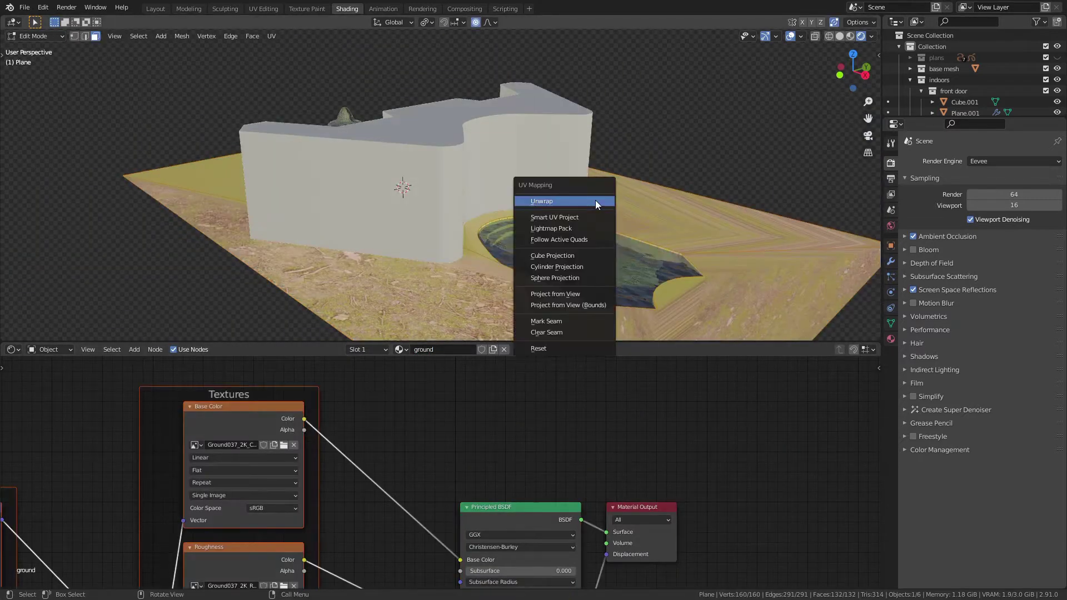
left_click(693, 263)
left_click(693, 263)
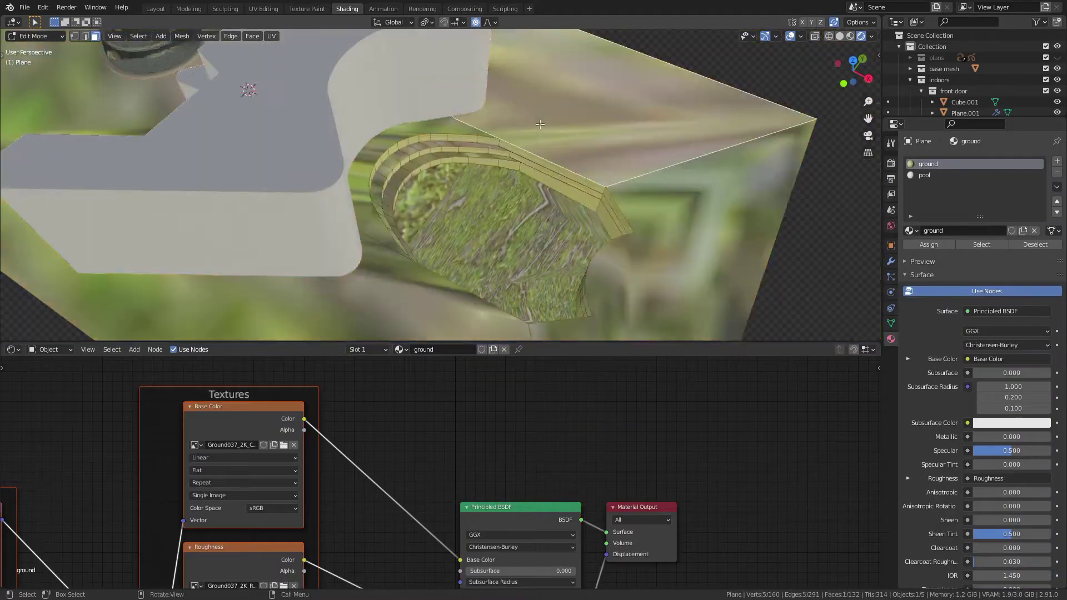
key("Tab")
key("u")
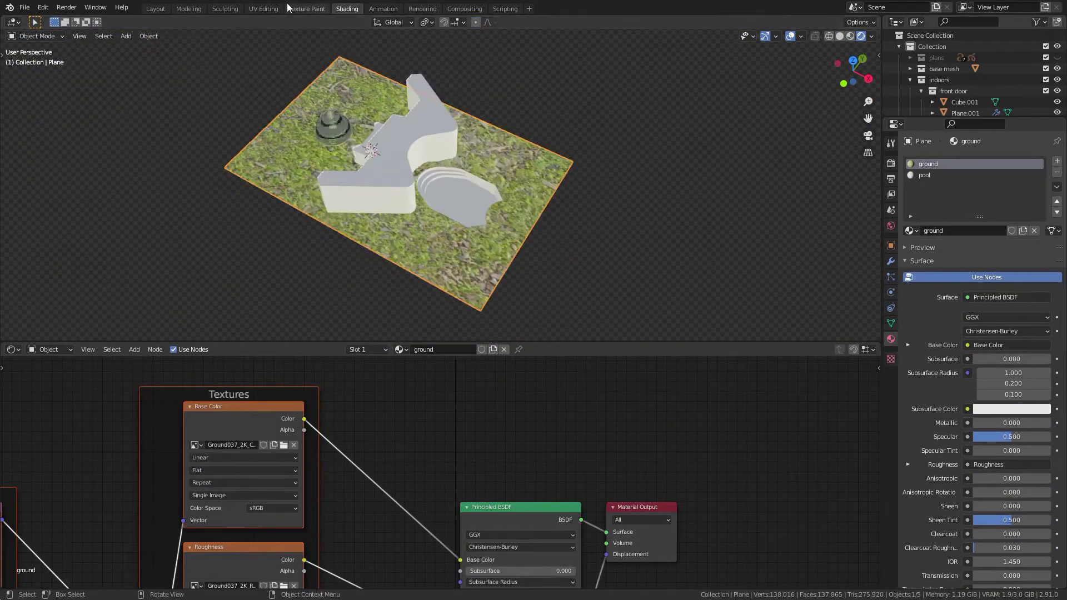
Set the ground texture's Mapping node scale to 2.0
key("ctrl+z")
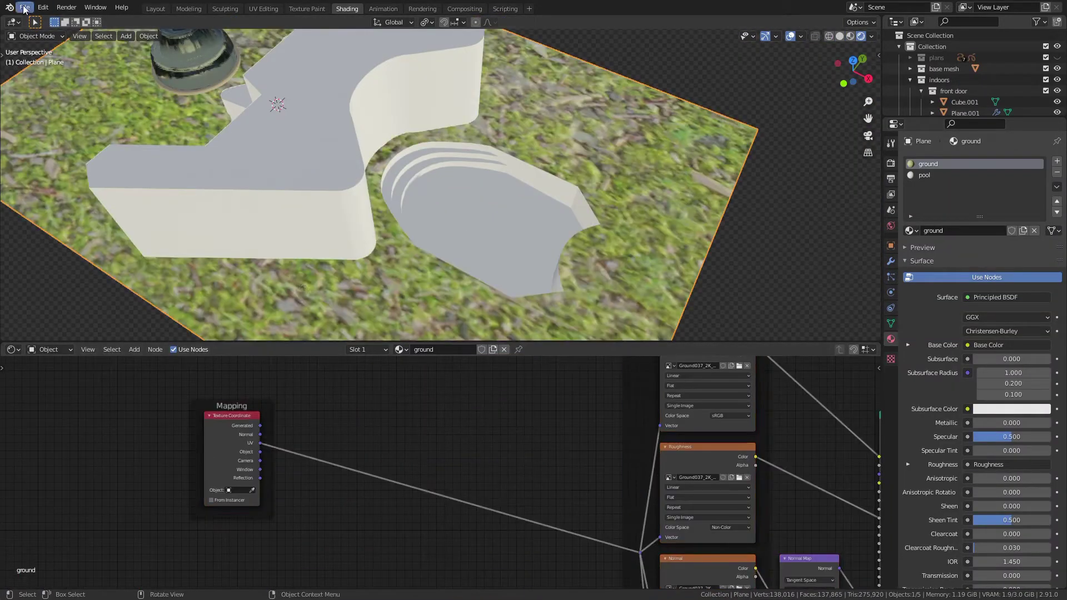
key("ctrl+shift+z")
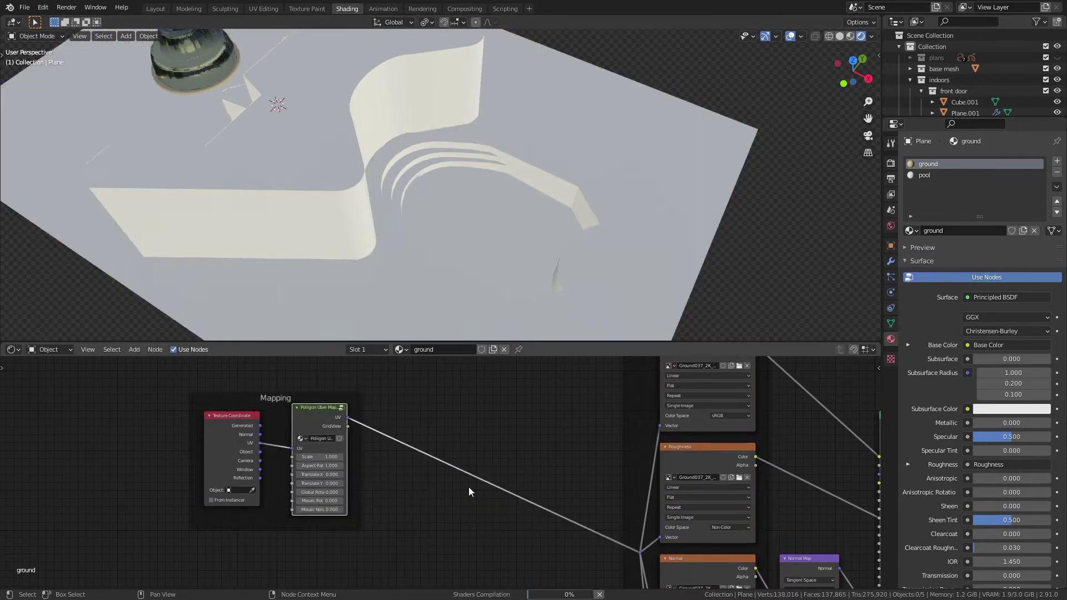
scroll(470, 489, "up", 5)
key("ctrl+s")
left_click(532, 463)
type("2.0")
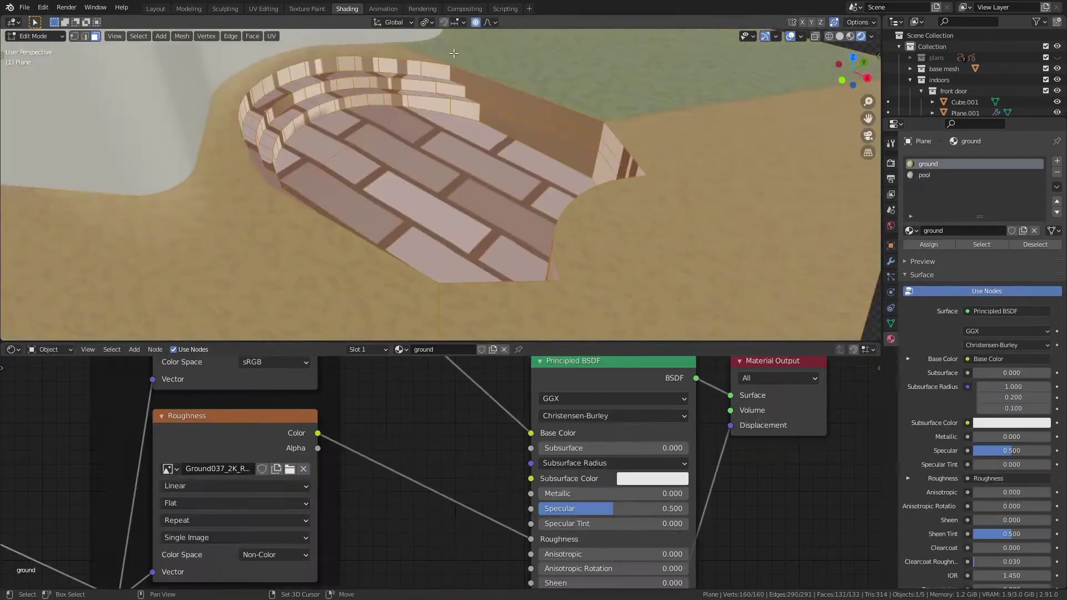
Add Texture Coordinate and Mapping nodes to the pool material, linking Object to Vector
left_click(481, 428)
left_click(407, 422)
key("shift+a")
type("map")
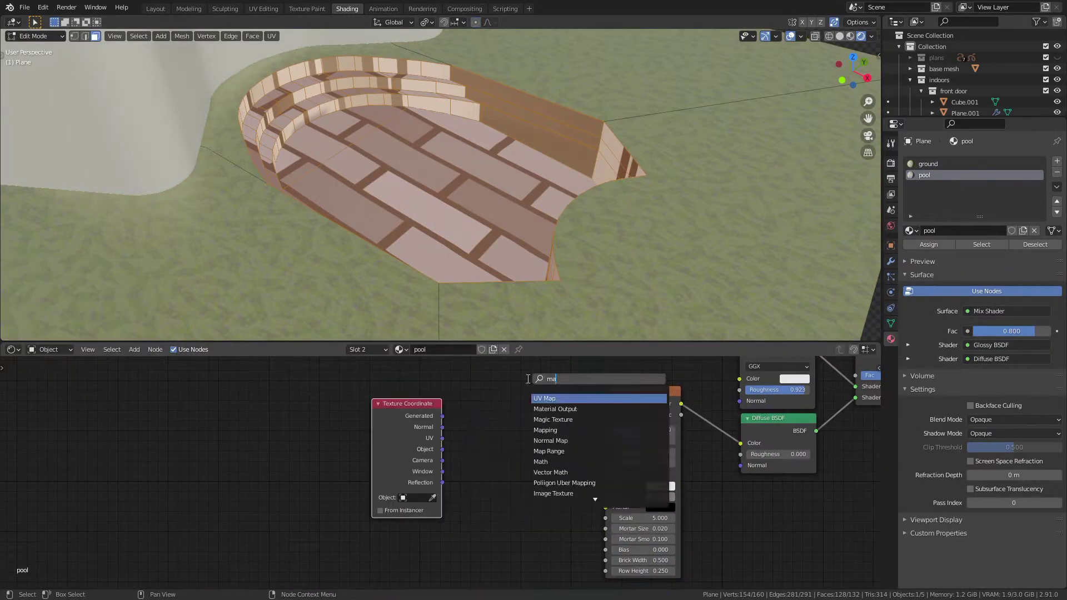
key("Return")
left_click_drag(482, 419, 476, 419)
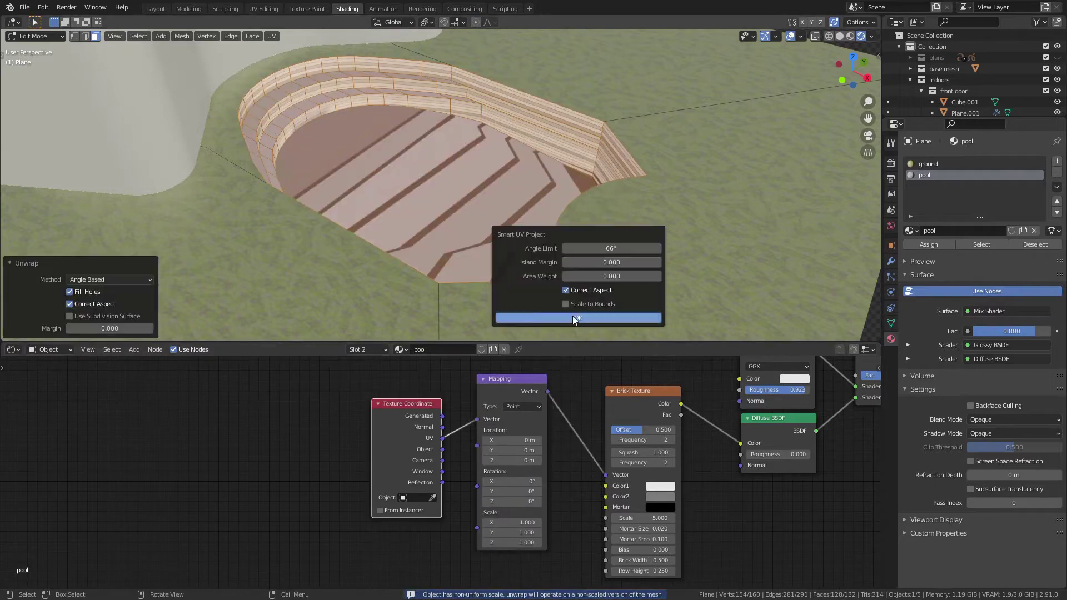
Smart UV Project the pool and save the file
key("u")
left_click(545, 259)
key("ctrl+s")
Try 90° brick rotations, then revert them to 0° through Undo History
middle_click_drag(555, 276, 536, 312)
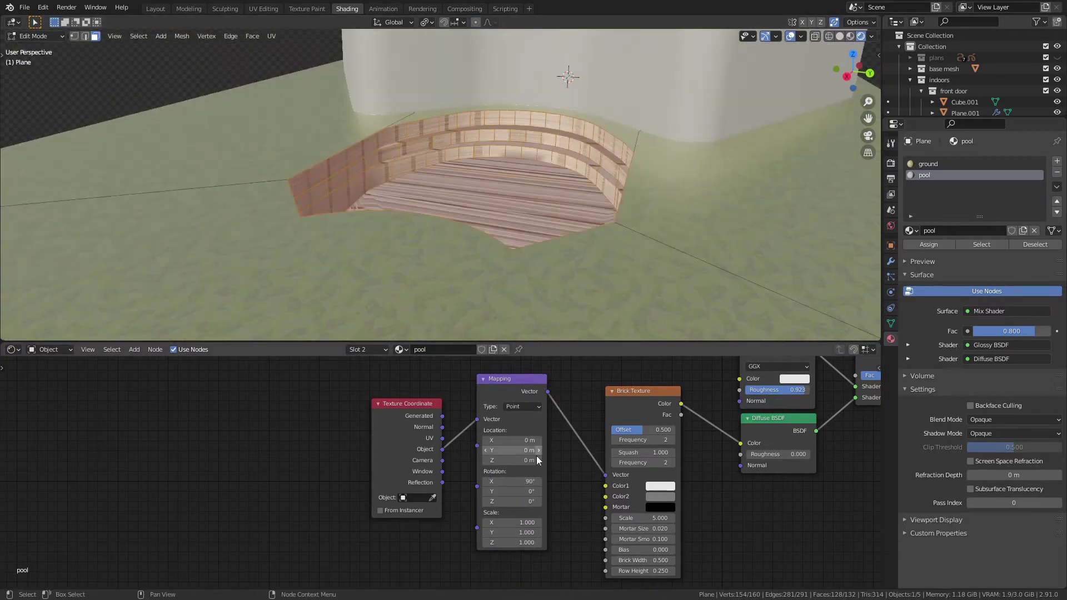
mouse_move(512, 502)
left_mouse_down()
mouse_move(542, 501)
mouse_move(518, 491)
left_mouse_up()
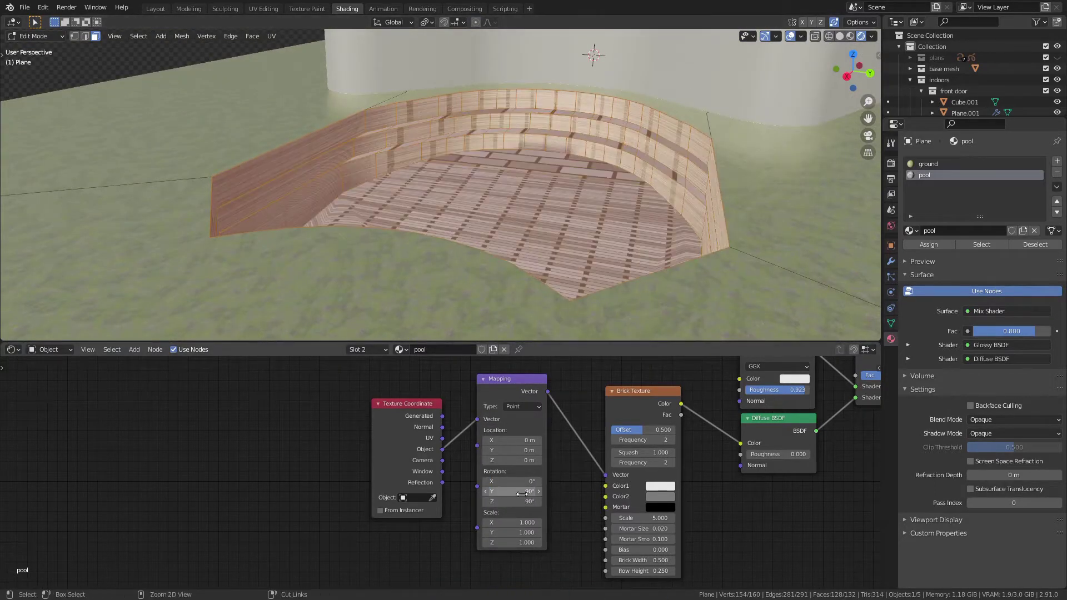
key("ctrl+z")
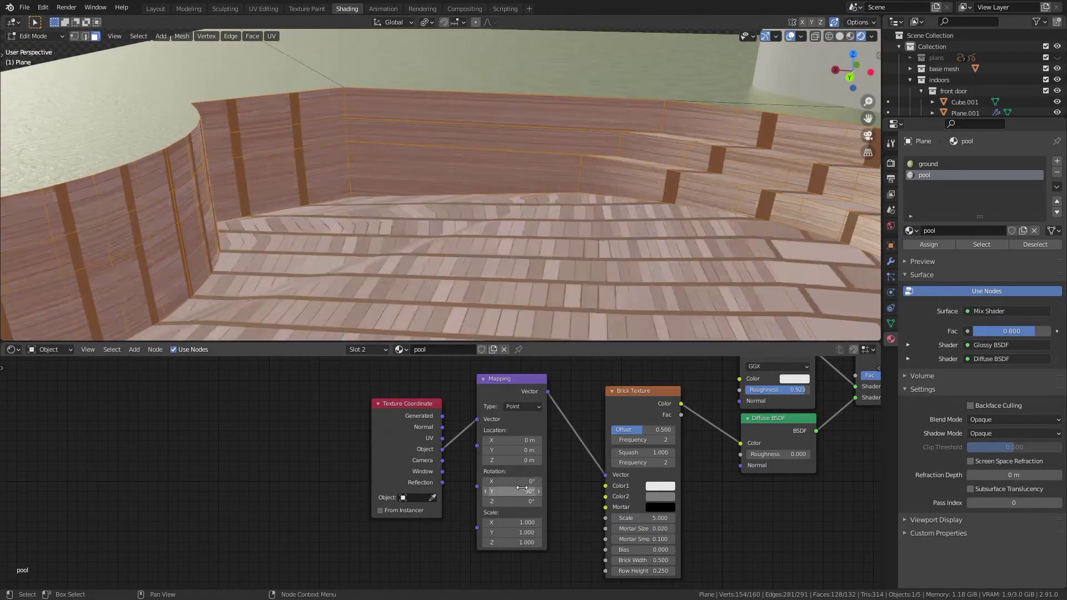
key("ctrl+z")
key("ctrl+z")
key("ctrl+z")
left_click(43, 8)
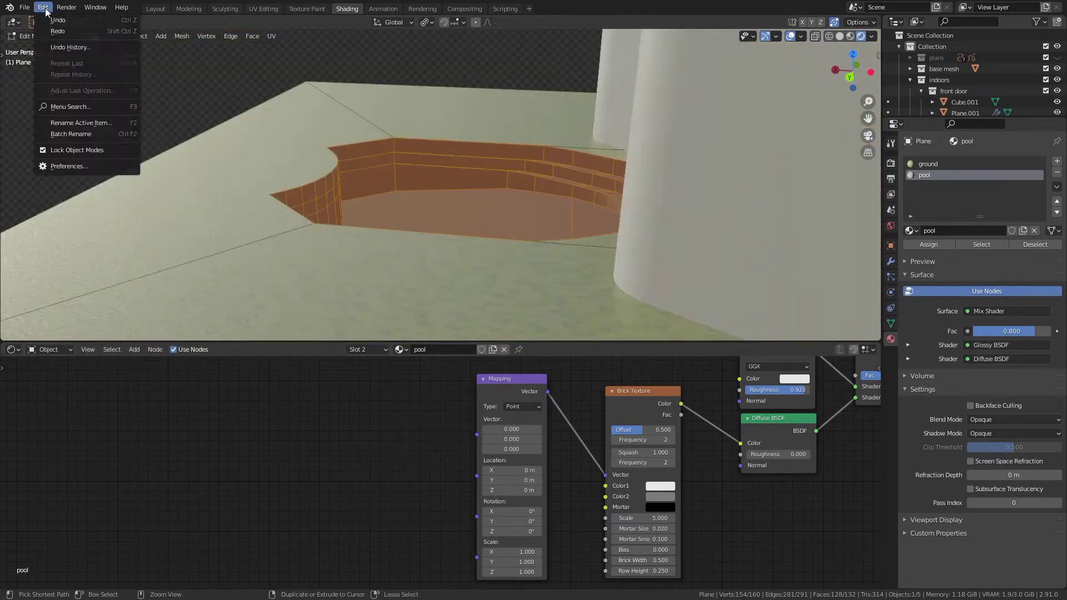
left_click(70, 47)
left_click(61, 81)
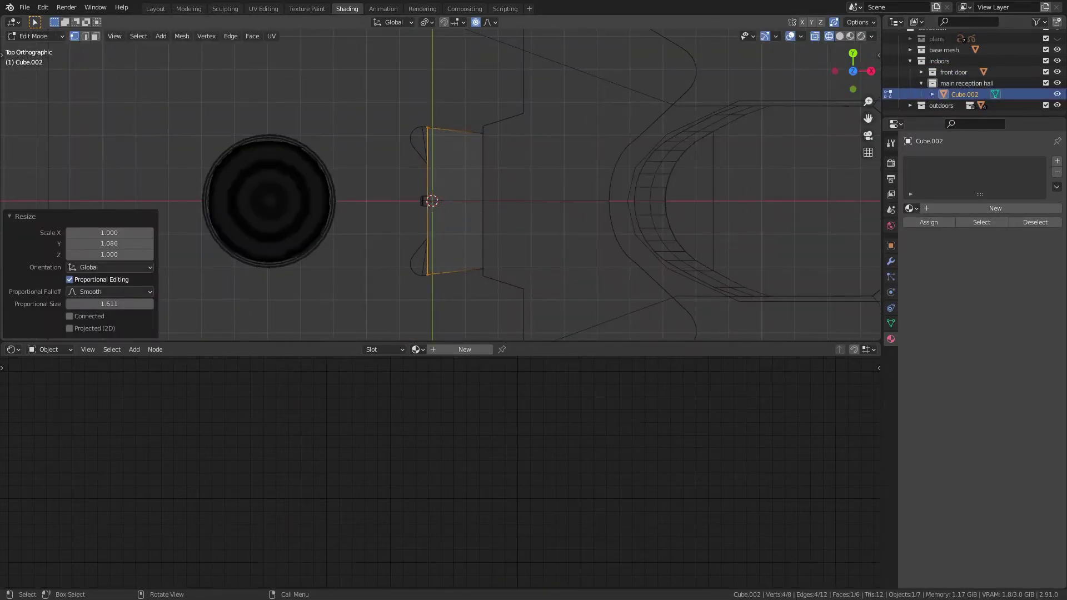
Select the reception hall's front edge and move it along the Y axis
scroll(353, 164, "up", 3)
key("c")
scroll(440, 206, "up", 4)
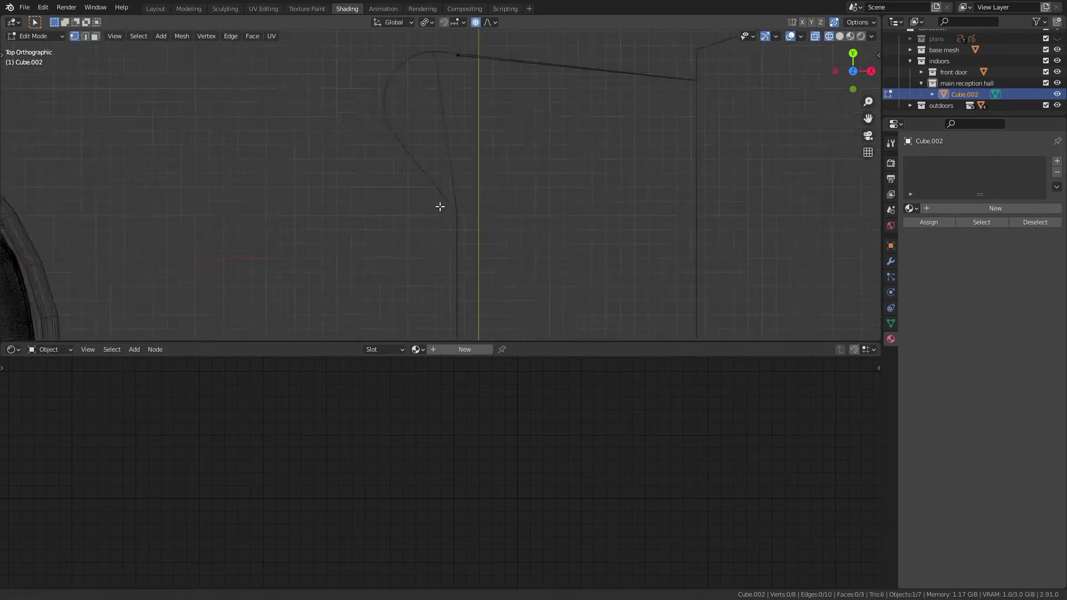
key("ctrl+z")
left_click(469, 125)
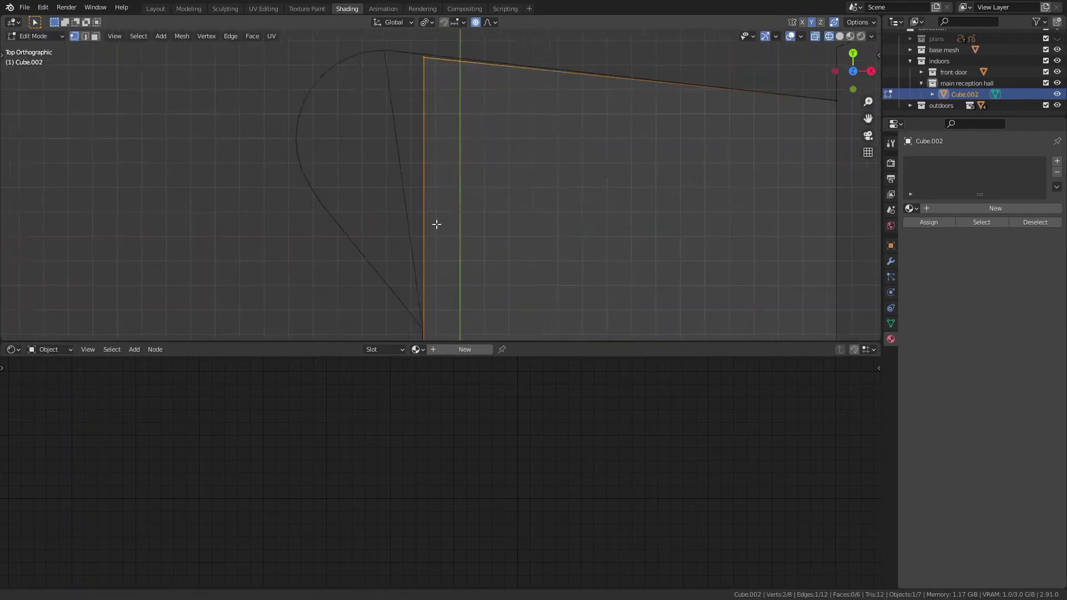
key("g")
key("y")
left_click(486, 181)
key("g")
key("y")
key("Escape")
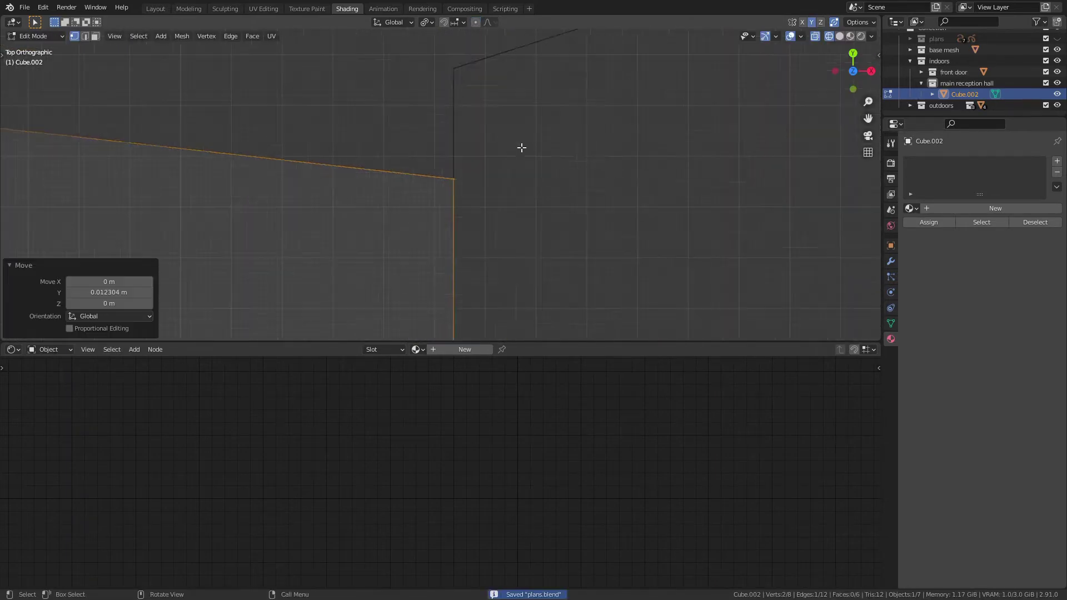
In front view, move the hall selection vertically along Z
scroll(522, 148, "down", 3)
scroll(536, 100, "up", 4)
scroll(567, 274, "up", 2)
mouse_move(501, 147)
middle_mouse_down()
mouse_move(528, 195)
mouse_move(445, 222)
middle_mouse_up()
scroll(528, 194, "up", 5)
key("KP_1")
key("g")
key("z")
left_click(619, 35)
Isolate Cube.002 in side view and inset a wall face, scaling it 0.48 in Z
key("KP_Divide")
key("KP_Divide")
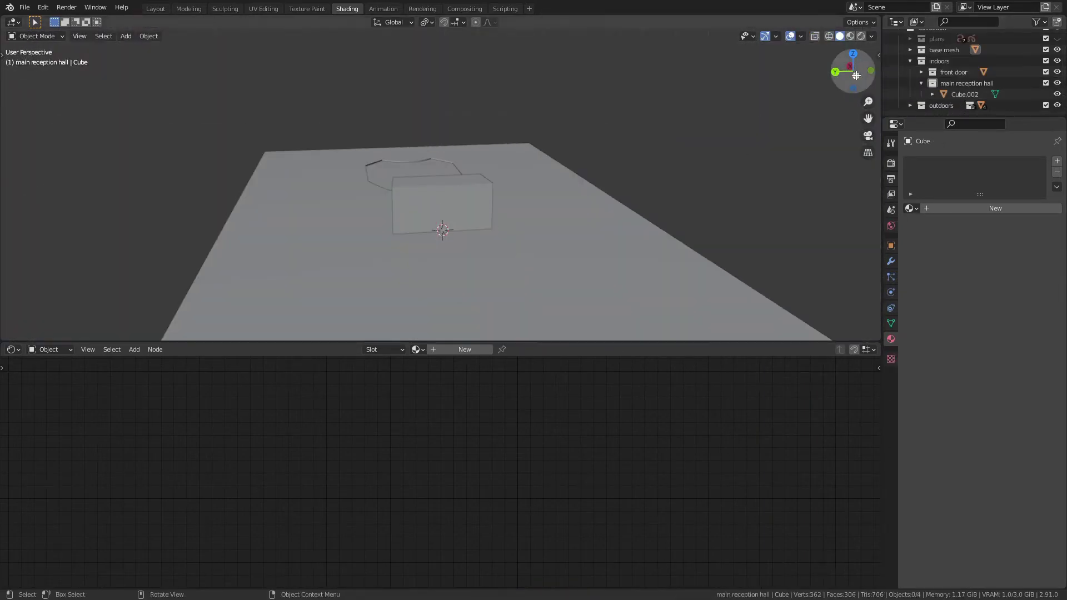
left_click(965, 94)
key("KP_3")
key("KP_Decimal")
key("Tab")
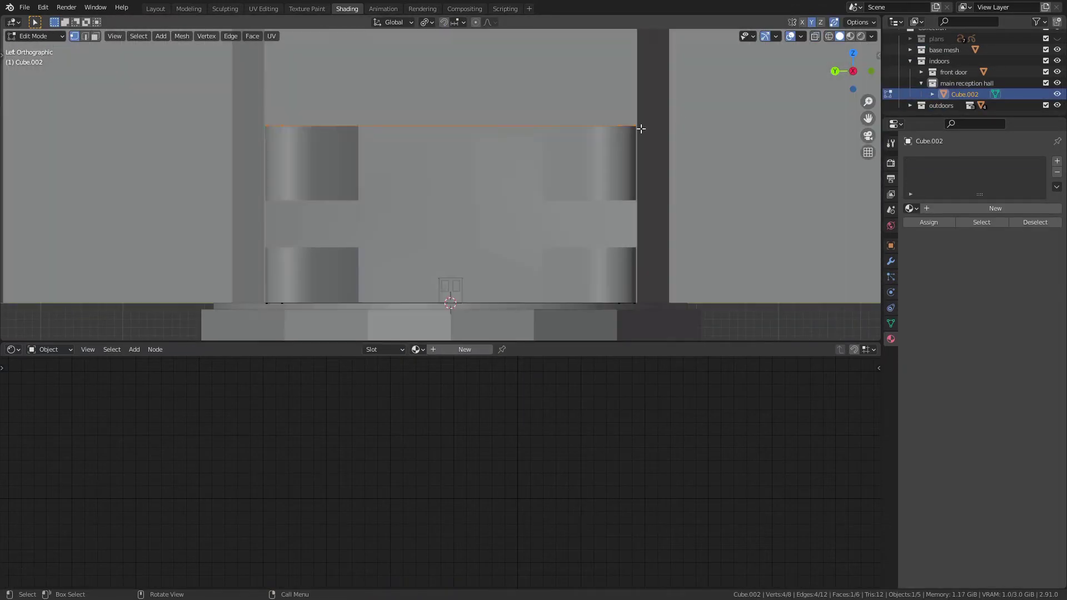
left_click(733, 174)
type("sz.48")
key("Return")
Raise the inset window face along Z and leave Edit Mode
key("g")
key("z")
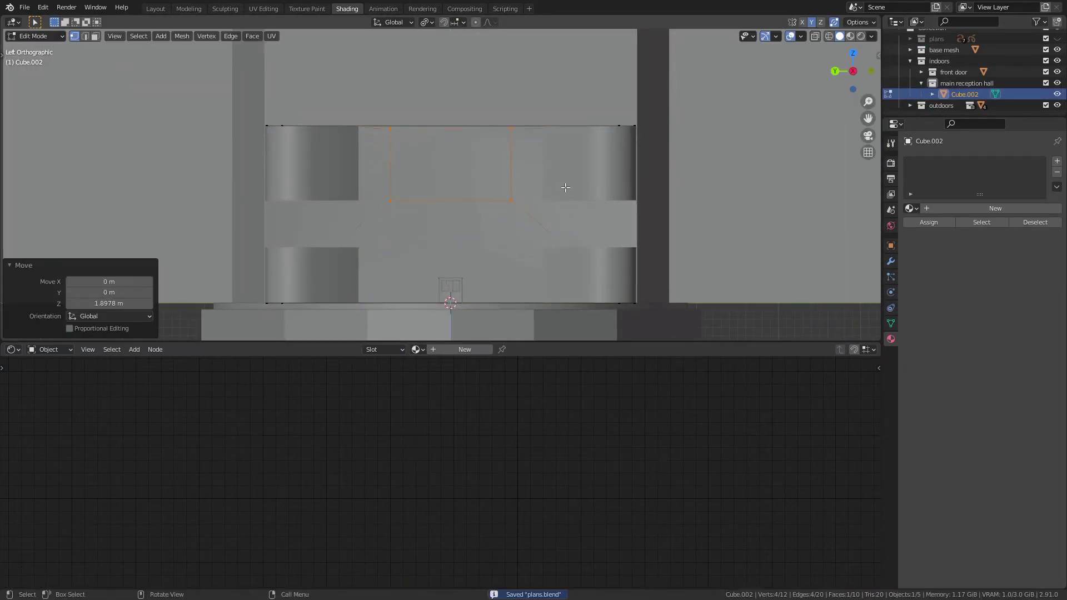
key("Tab")
Add a second material slot to the hall and assign the window material
left_click(945, 230)
left_click(911, 230)
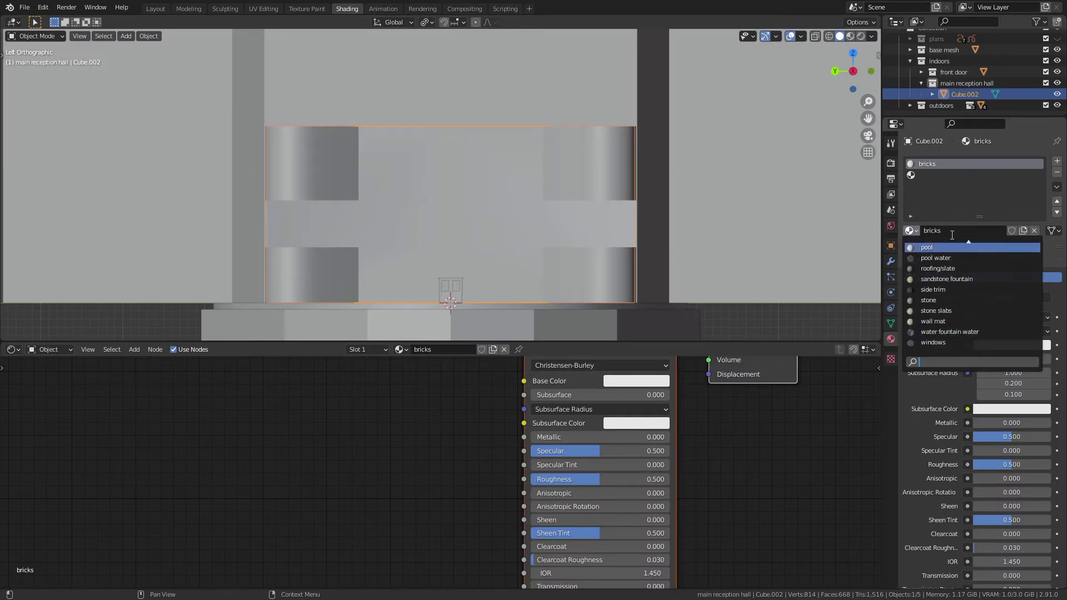
left_click(909, 231)
left_click(951, 333)
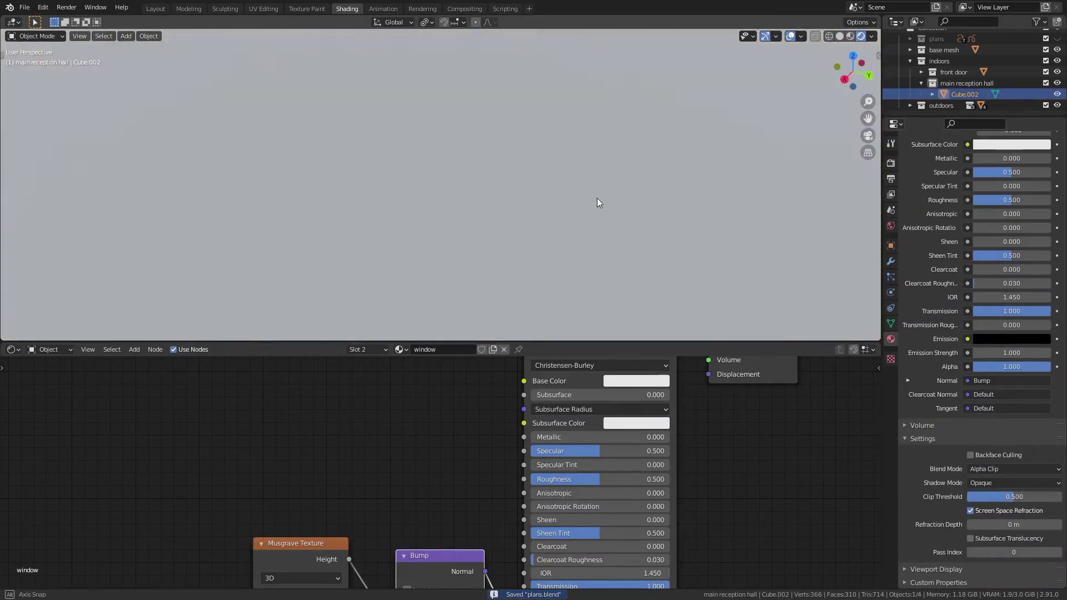
Smart UV Project the whole hall mesh for the brick texture
scroll(949, 217, "up", 10)
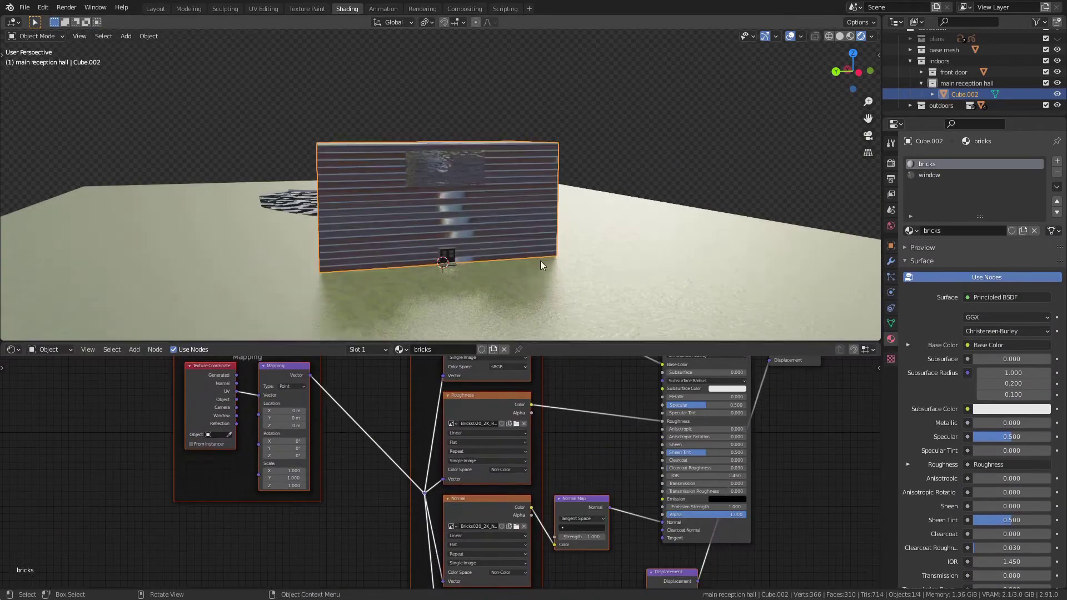
key("Tab")
key("u")
left_click(542, 265)
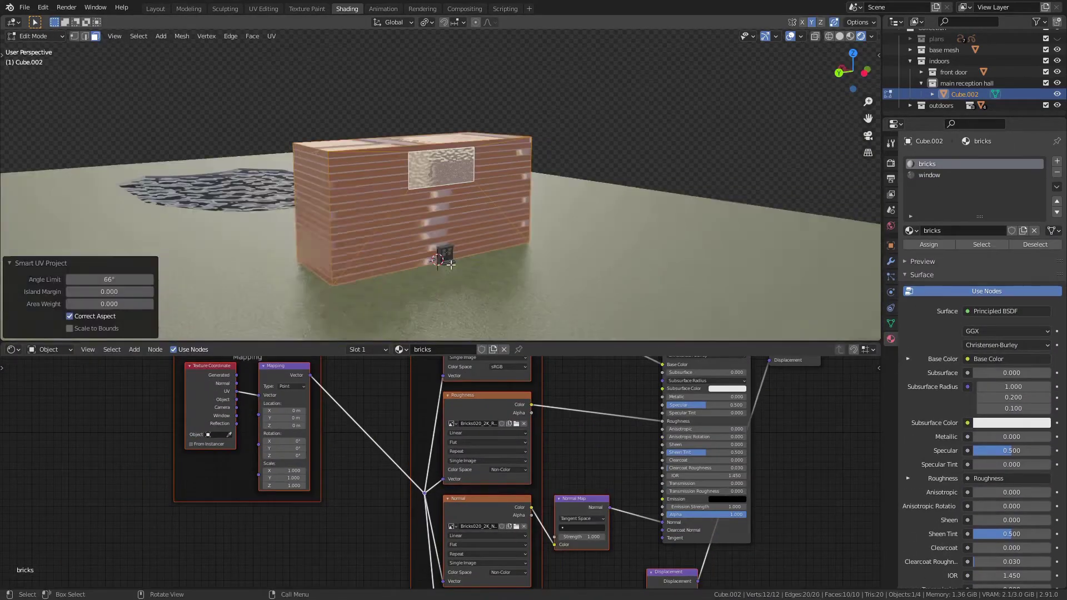
middle_click_drag(542, 266, 508, 163)
key("u")
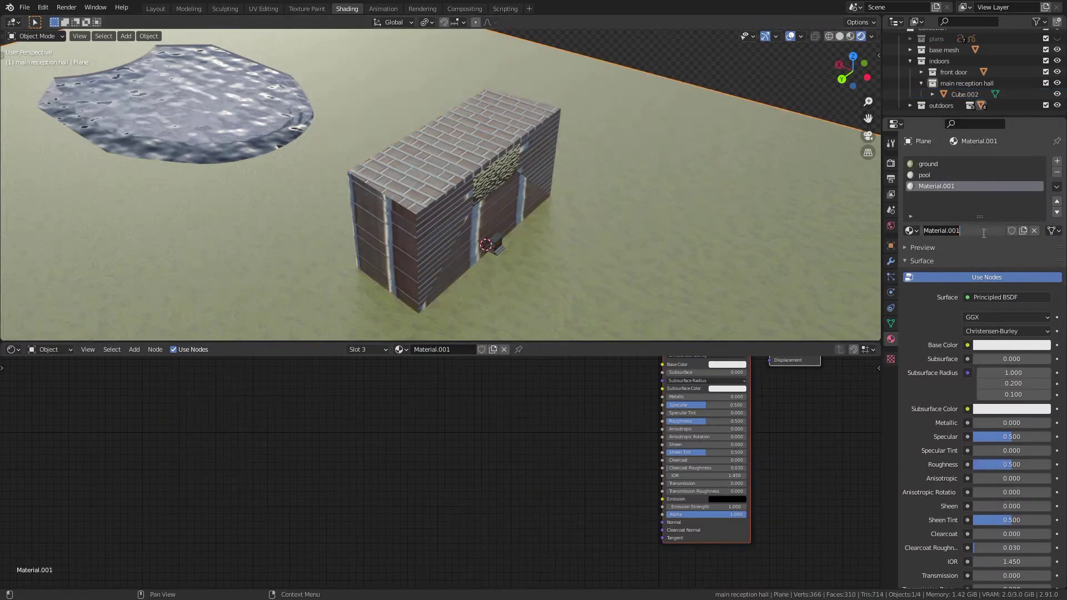
key("Tab")
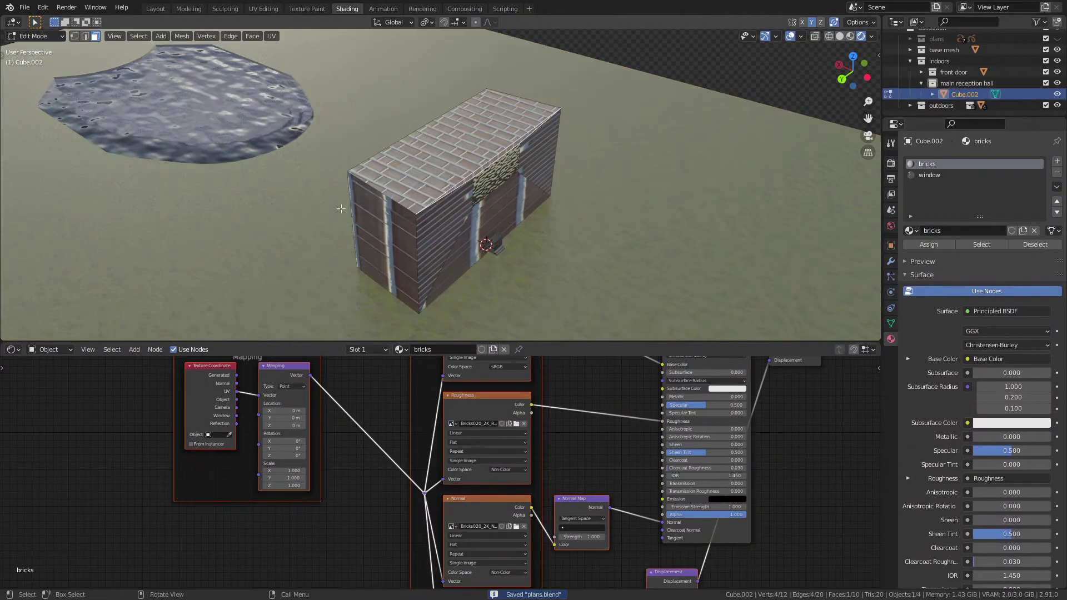
key("Tab")
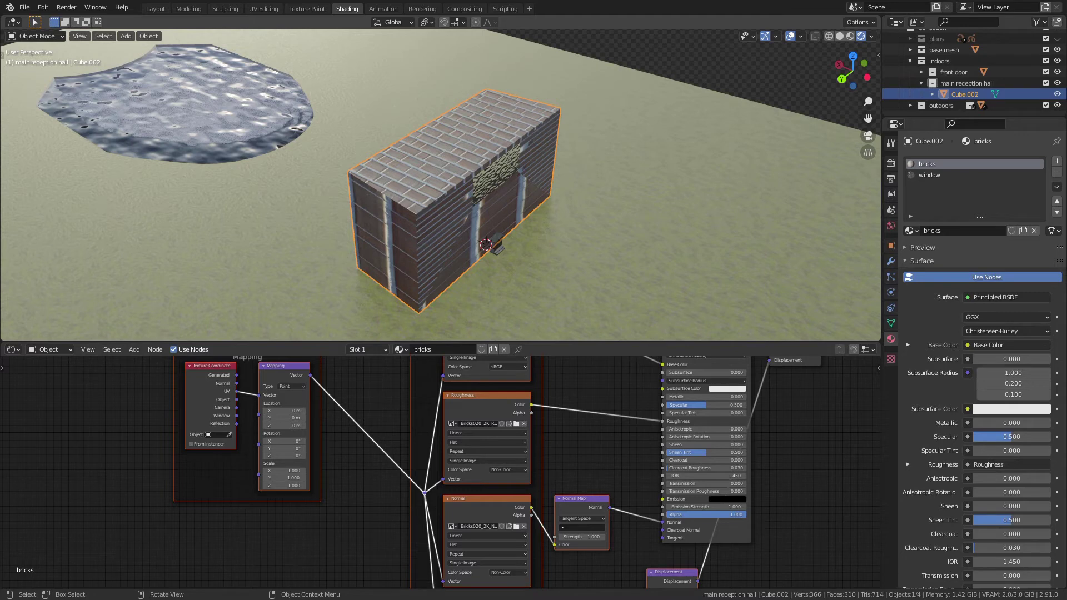
key("Tab")
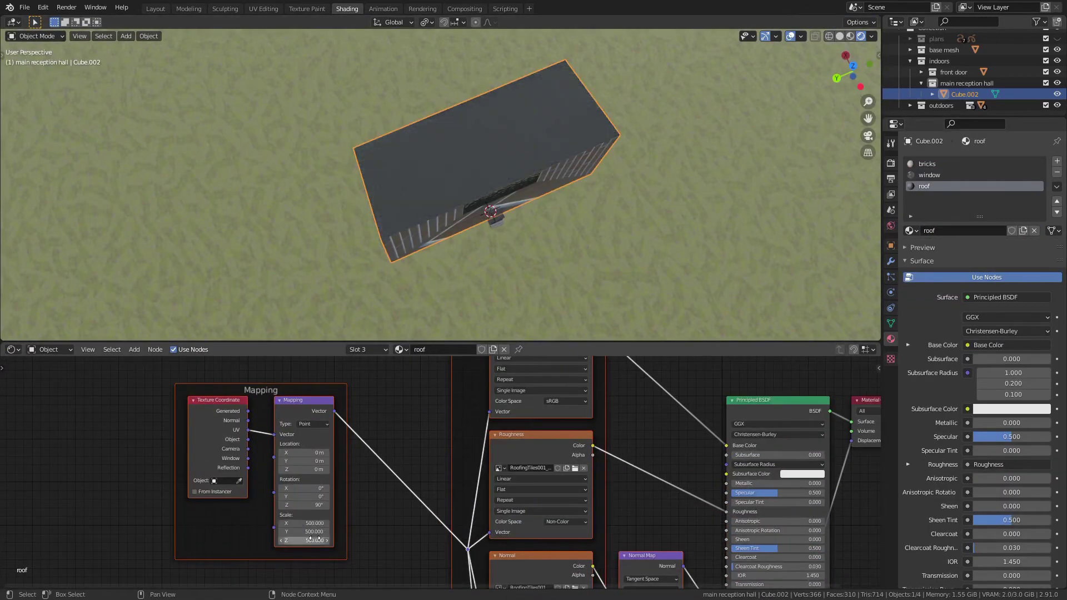
Scroll to bring the roof Mapping node into view
scroll(443, 258, "up", 5)
scroll(443, 258, "up", 5)
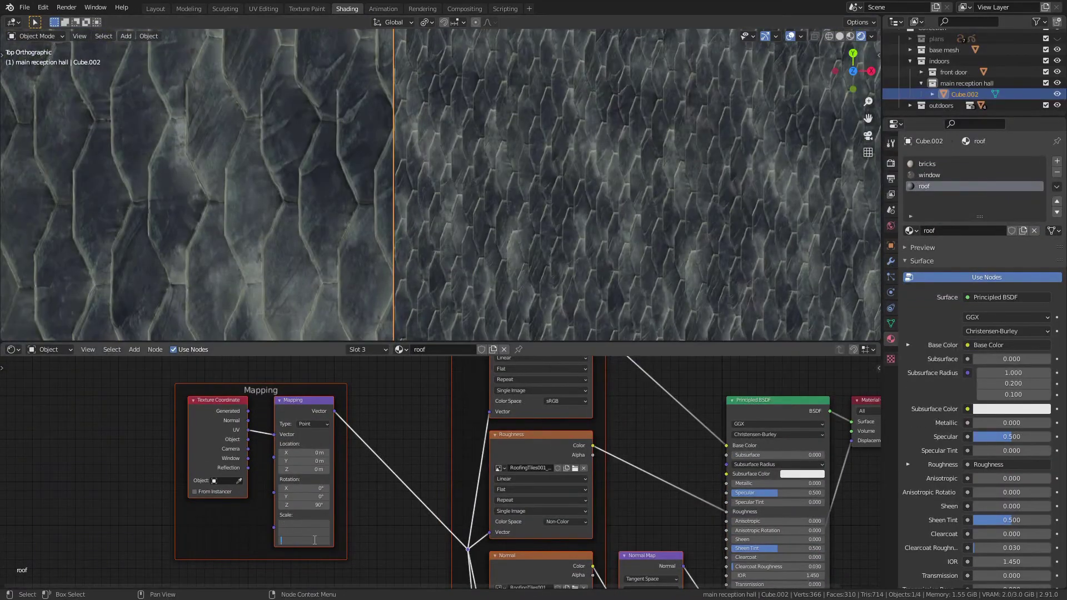
scroll(443, 258, "up", 5)
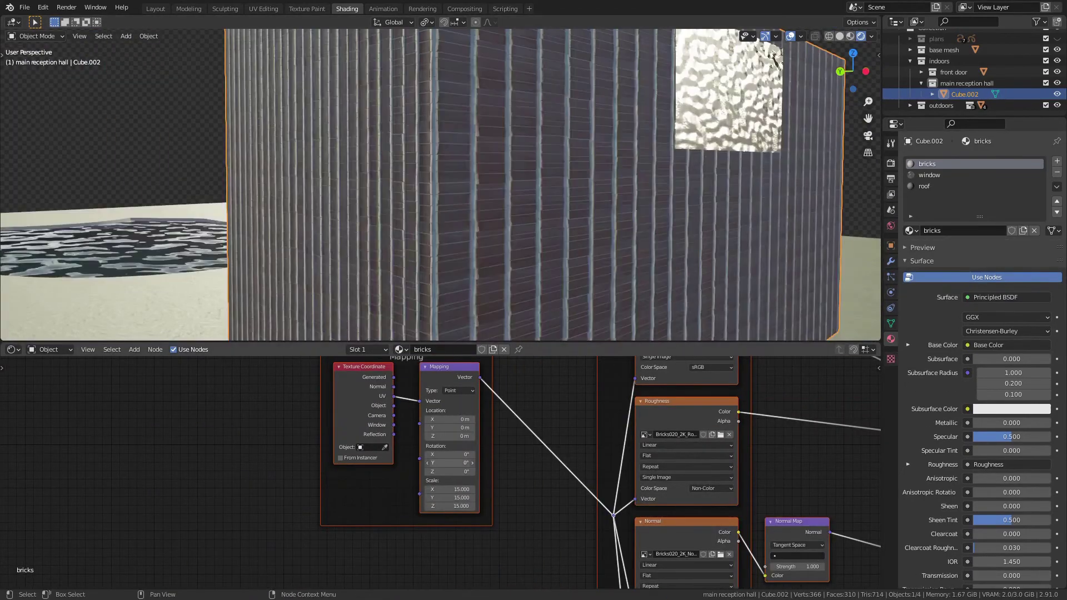
Set the bricks Mapping to 90° Z rotation and scale 0.5, 15, 15, then save plans.blend
left_click_drag(451, 463, 459, 463)
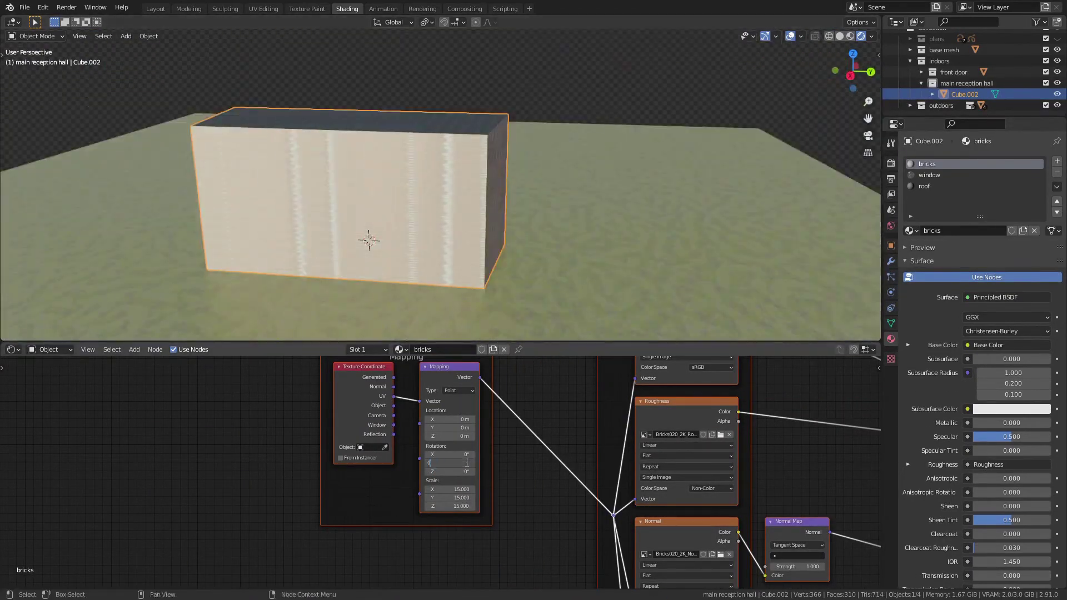
left_click_drag(450, 471, 473, 471)
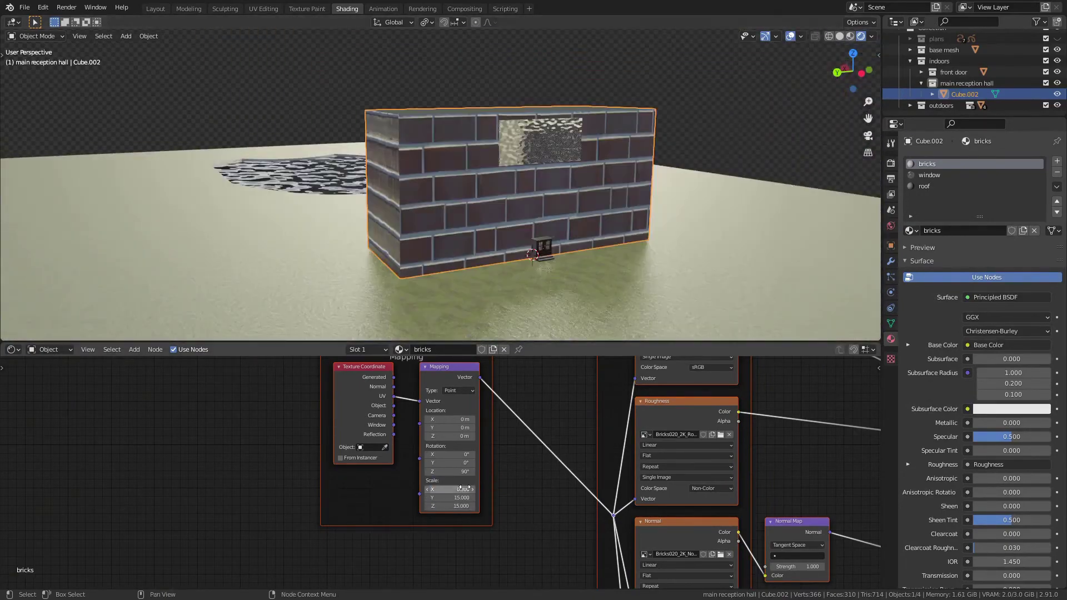
key("ctrl+s")
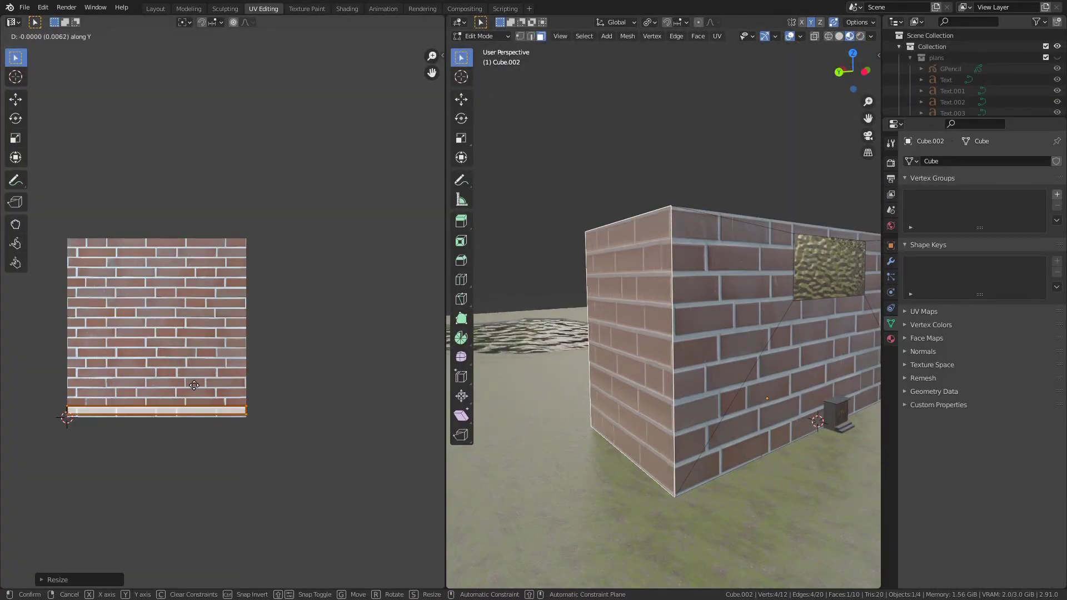
Squash and move the brick UV island, then set the Mapping X scale to 7.5
left_click(200, 379)
scroll(731, 320, "up", 5)
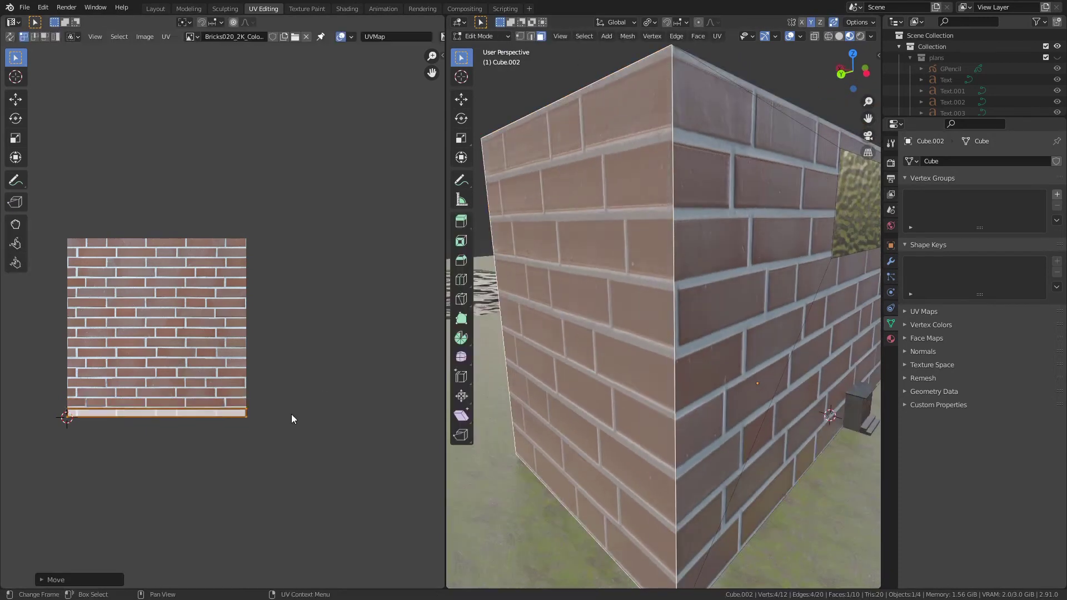
key("g")
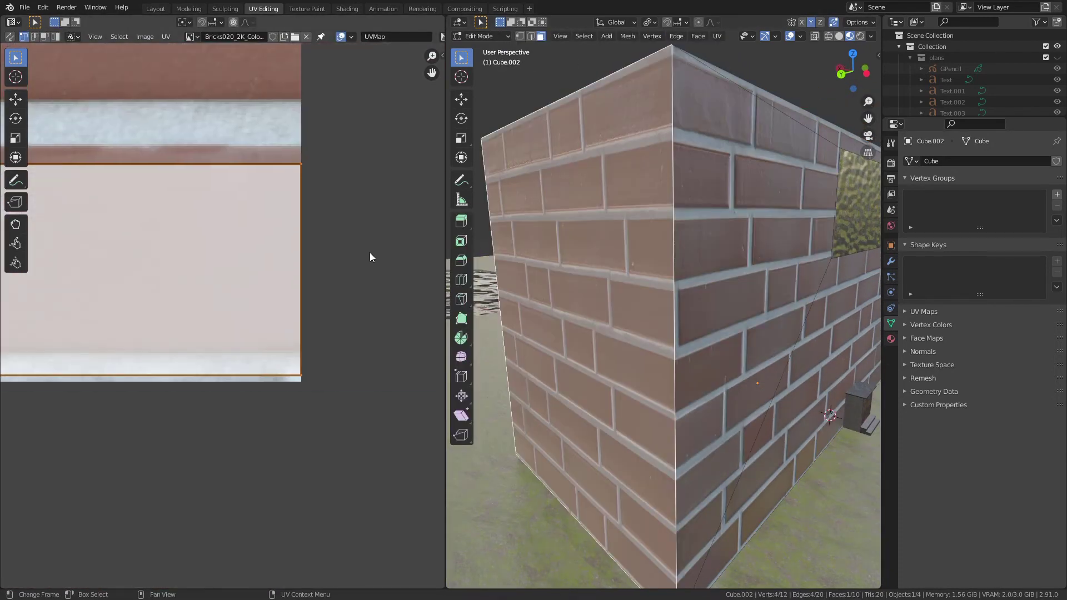
scroll(367, 258, "down", 2)
scroll(361, 272, "down", 2)
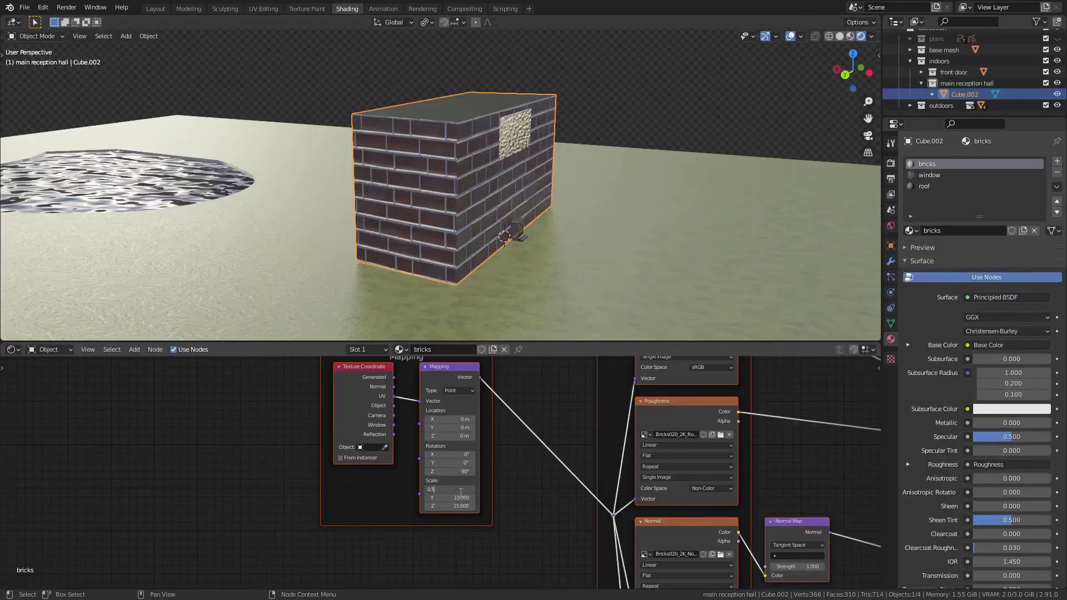
key("Tab")
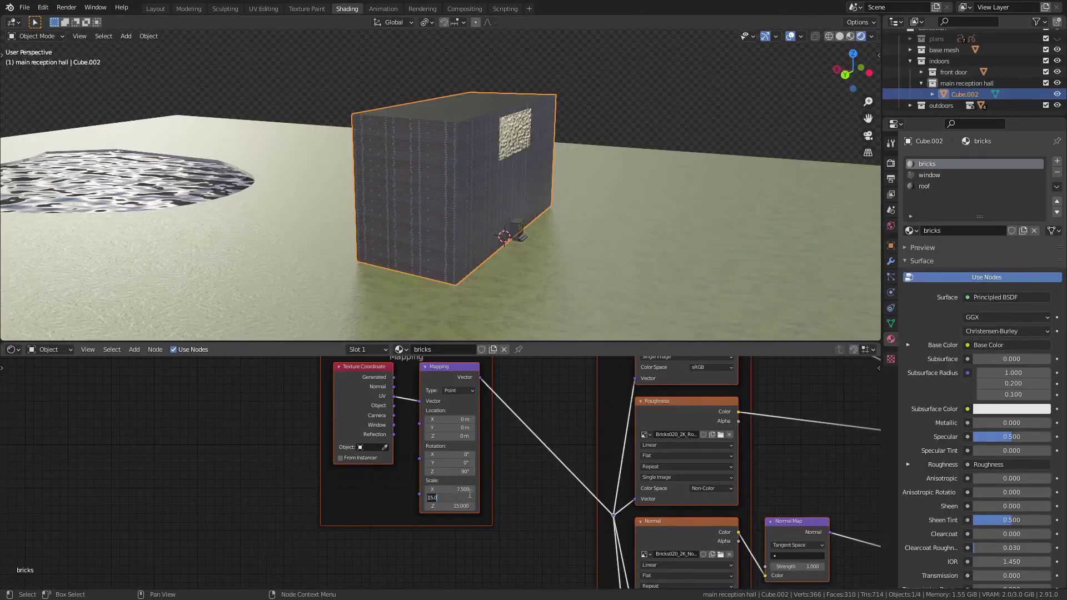